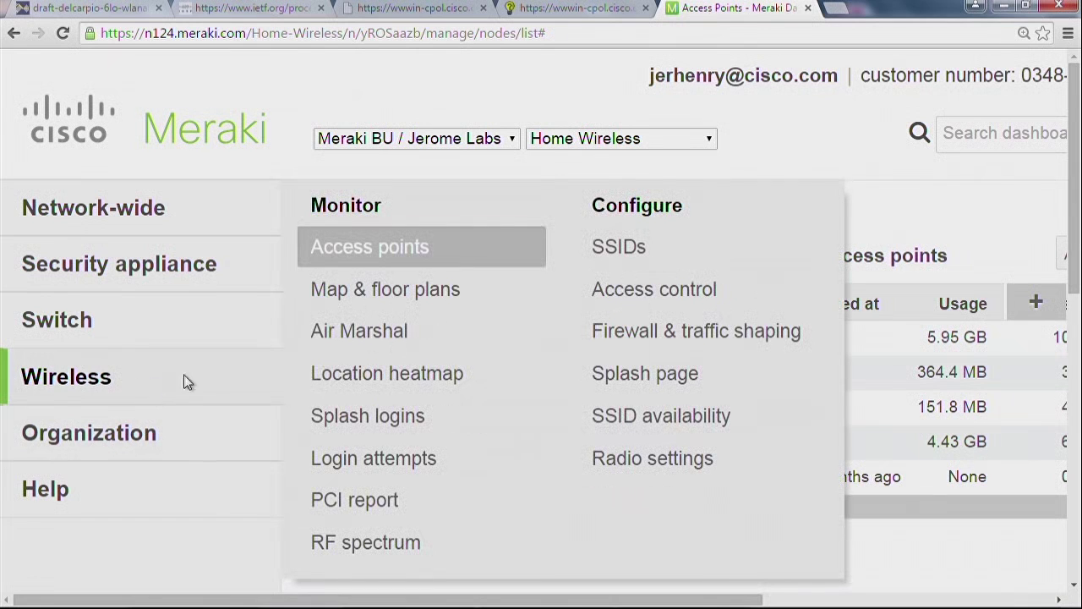
Open Wireless radio settings and bring the five-AP 2.4 GHz radio table into view
left_click(612, 460)
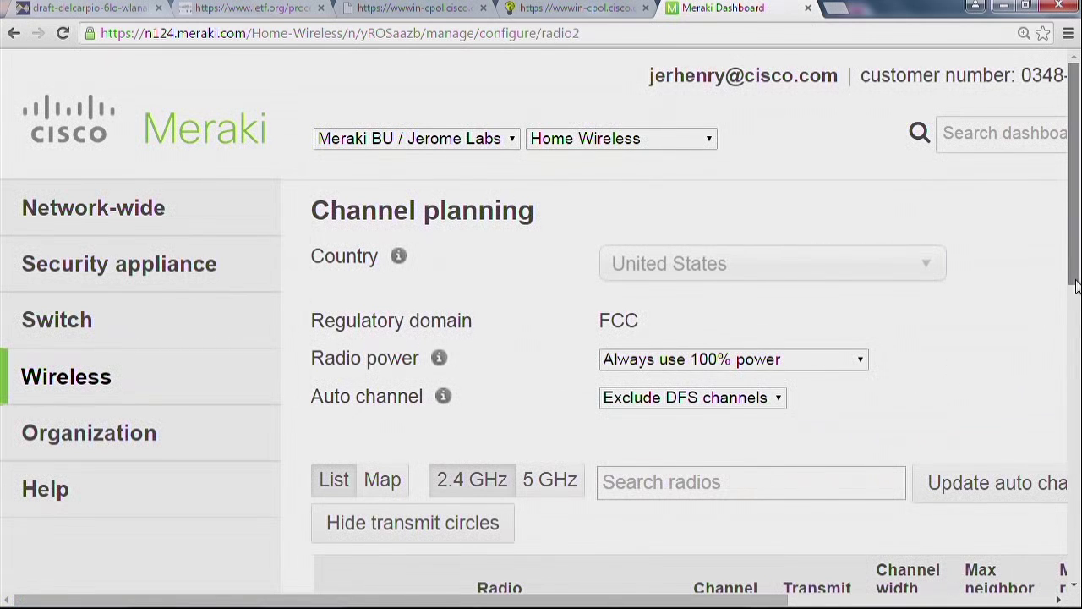
scroll(1075, 251, "down", 3)
scroll(1076, 251, "down", 2)
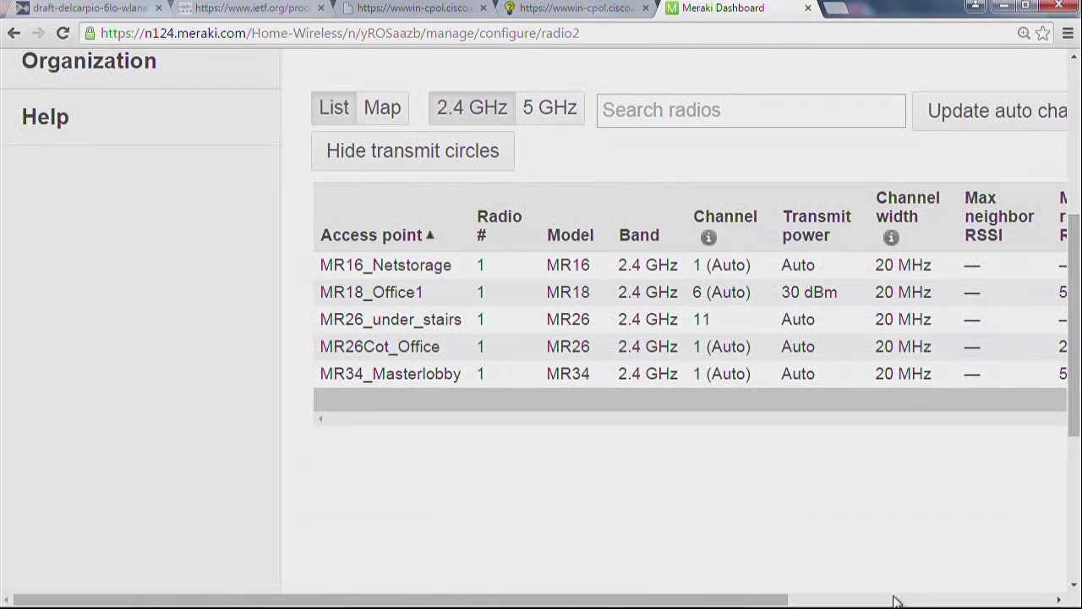
scroll(893, 599, "right", 2)
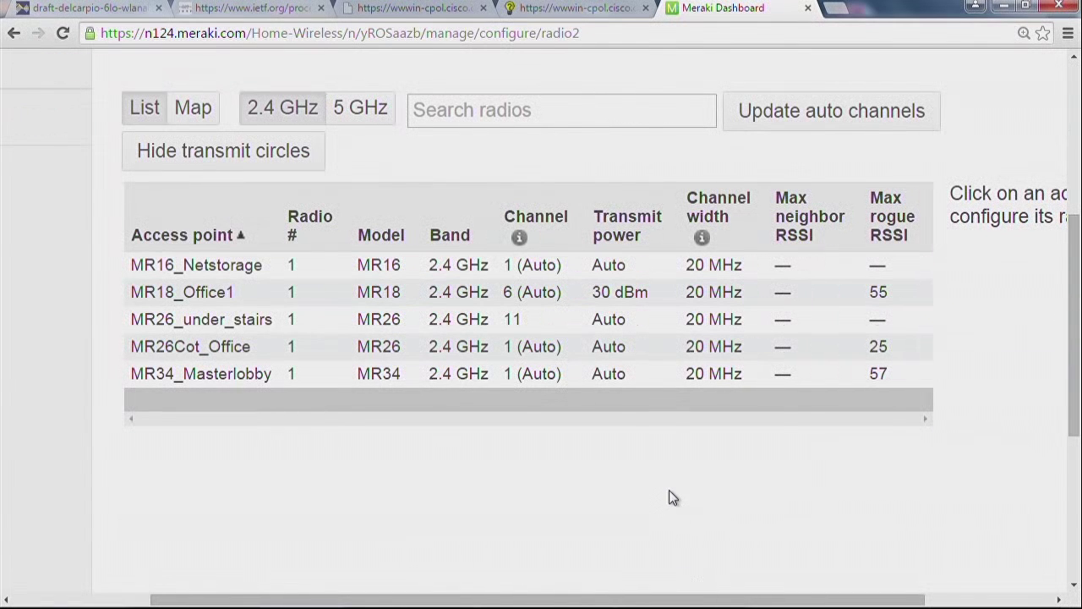
Review MR16_Netstorage's radio details, leaving 5 GHz width at 40 MHz, and channel and power on Auto
left_click(254, 280)
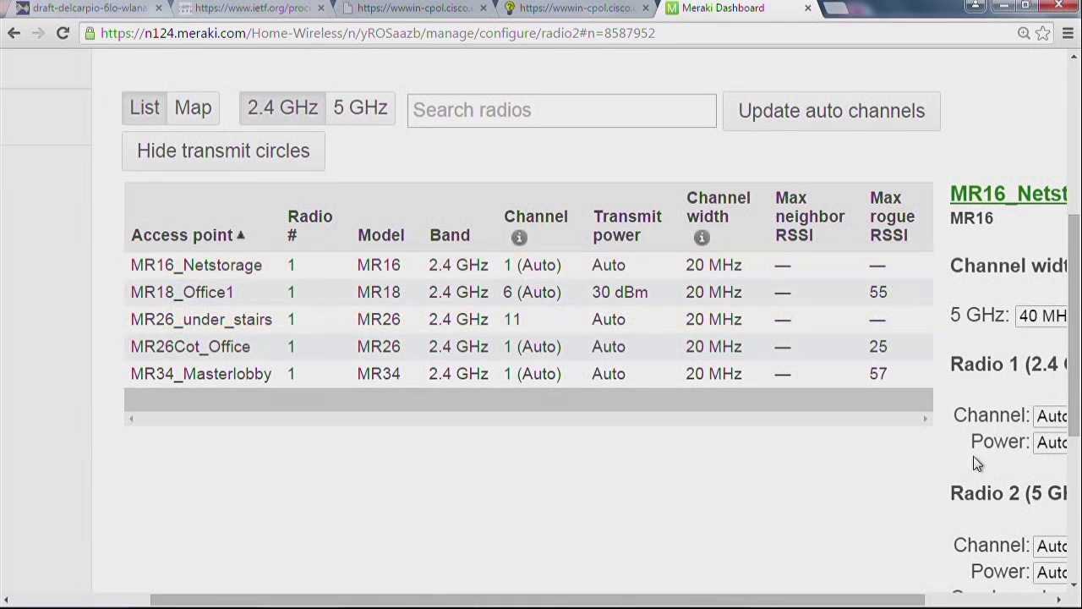
scroll(973, 464, "right", 2)
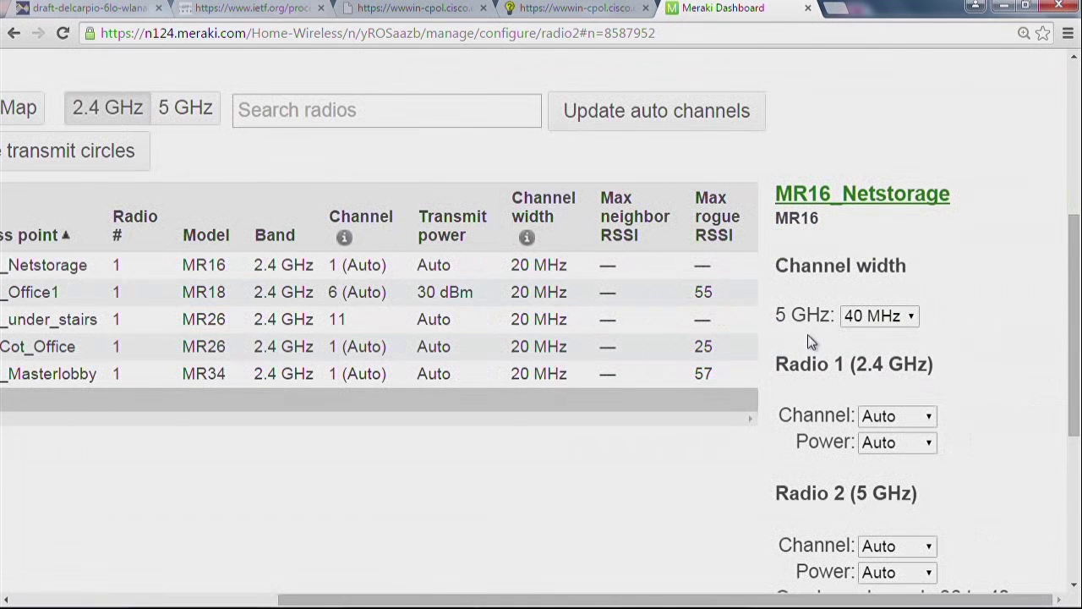
left_click(910, 315)
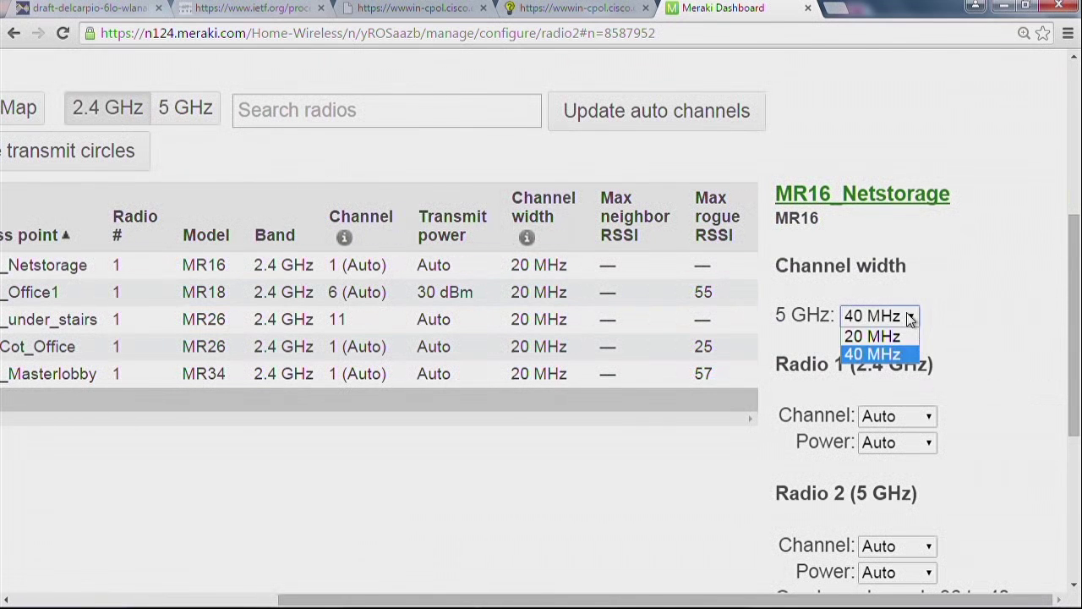
left_click(908, 317)
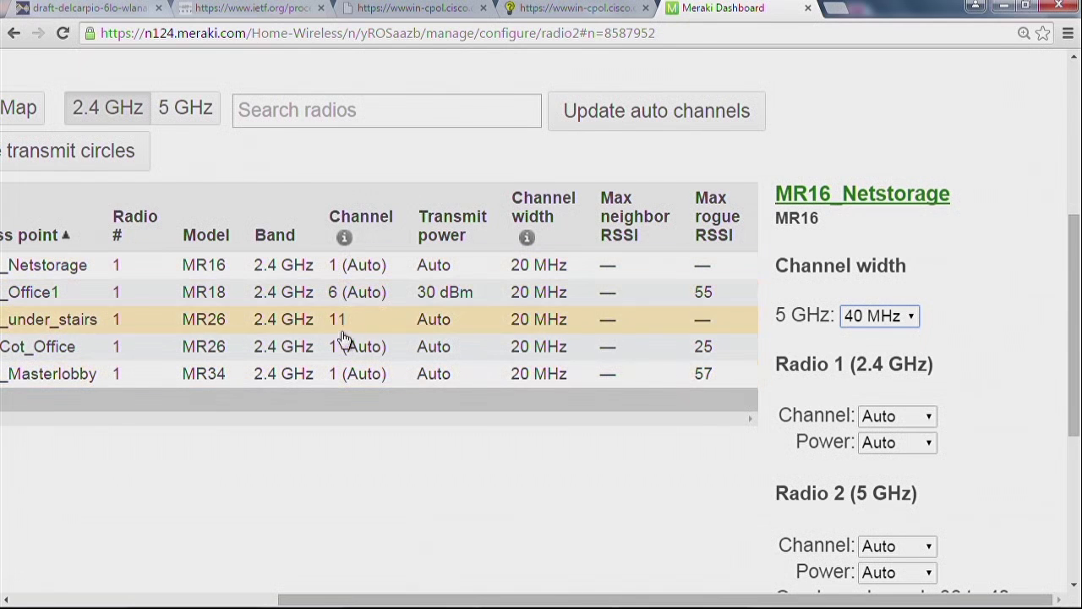
left_click(929, 423)
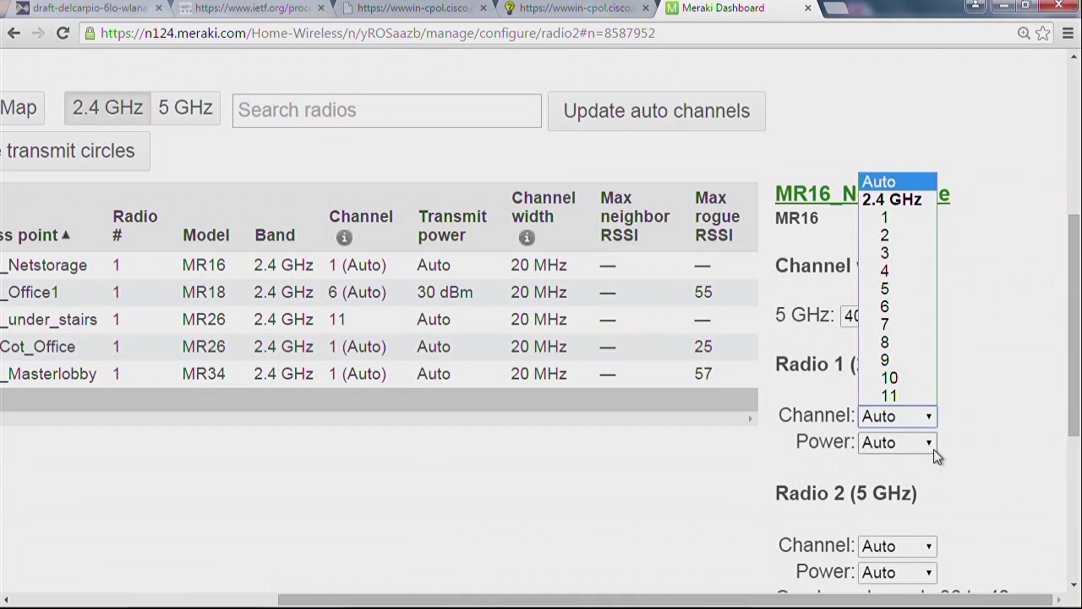
left_click(933, 449)
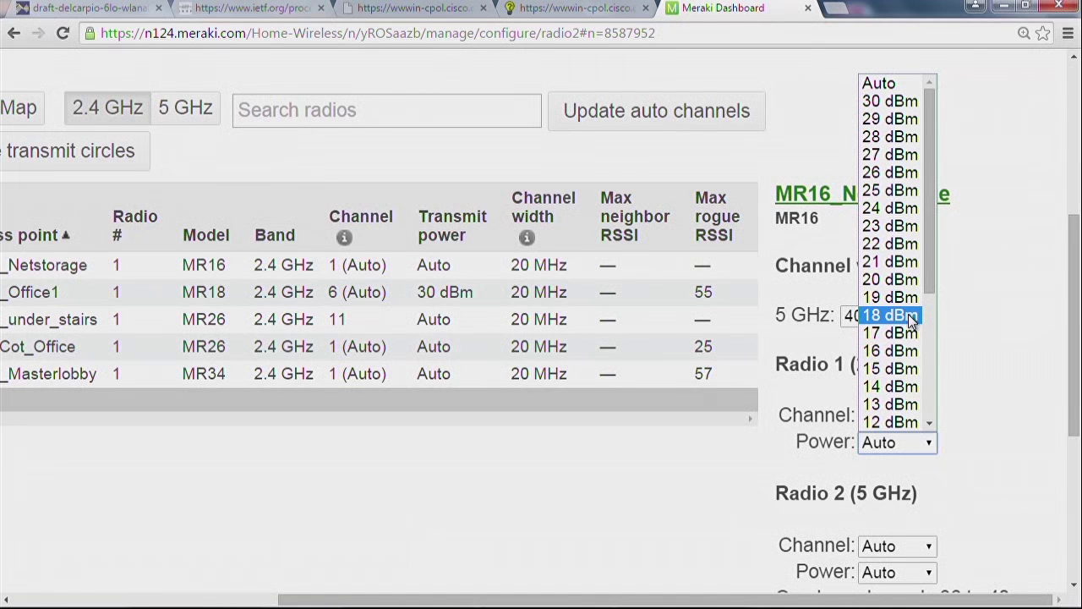
Set channel planning radio power to Enable automatic power reduction and save
scroll(1070, 177, "up", 5)
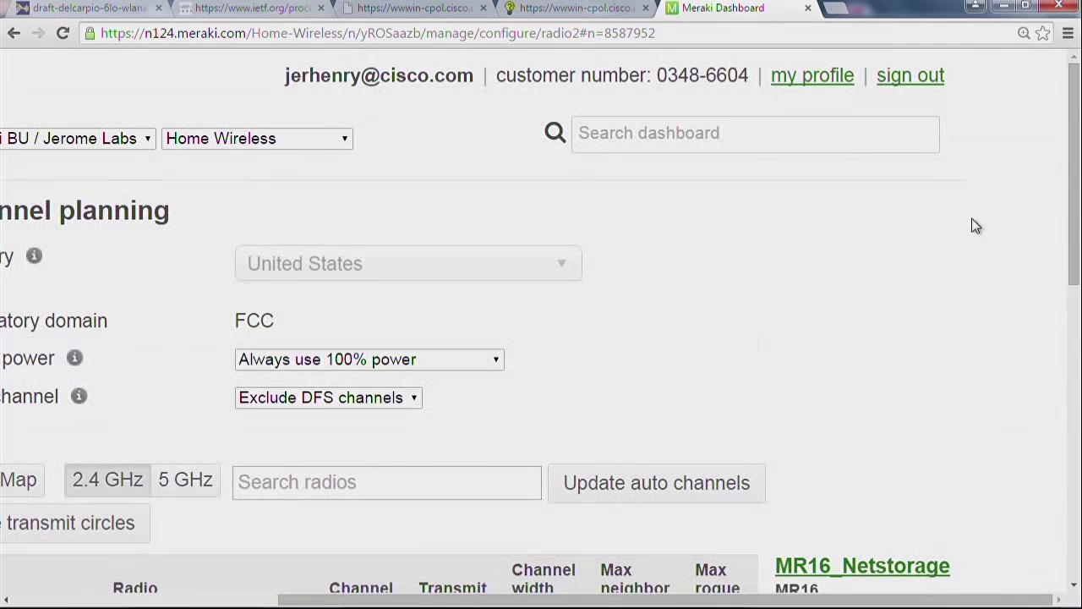
left_click_drag(364, 600, 237, 592)
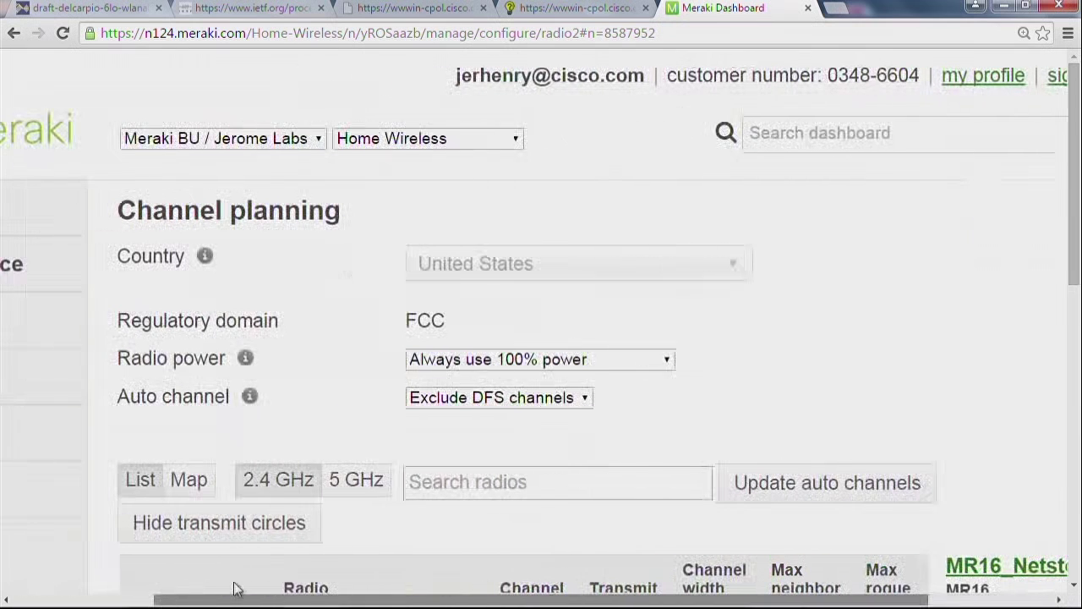
left_click(673, 362)
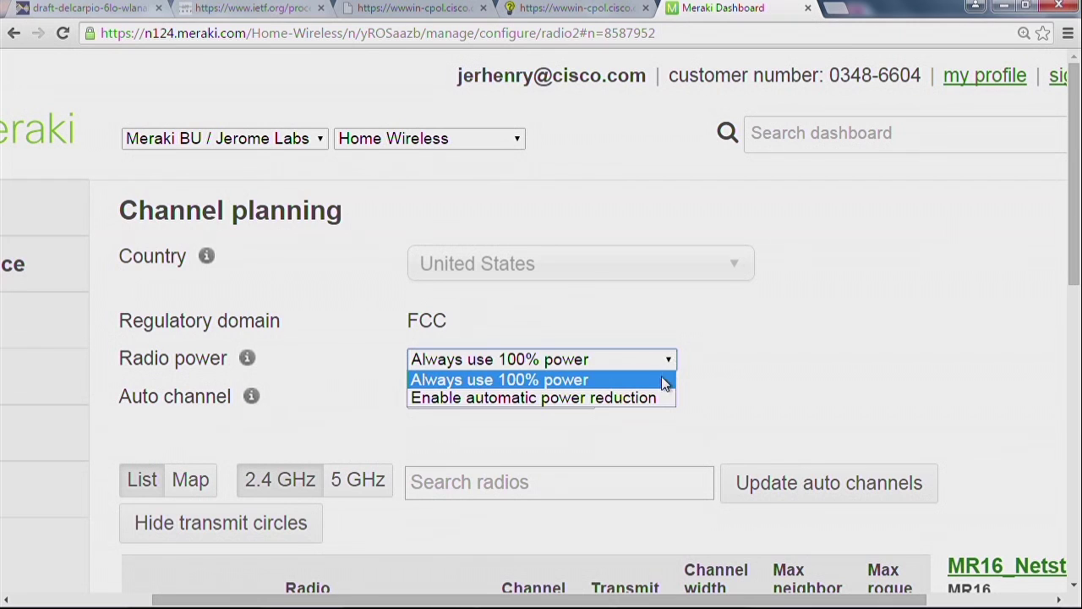
left_click(654, 393)
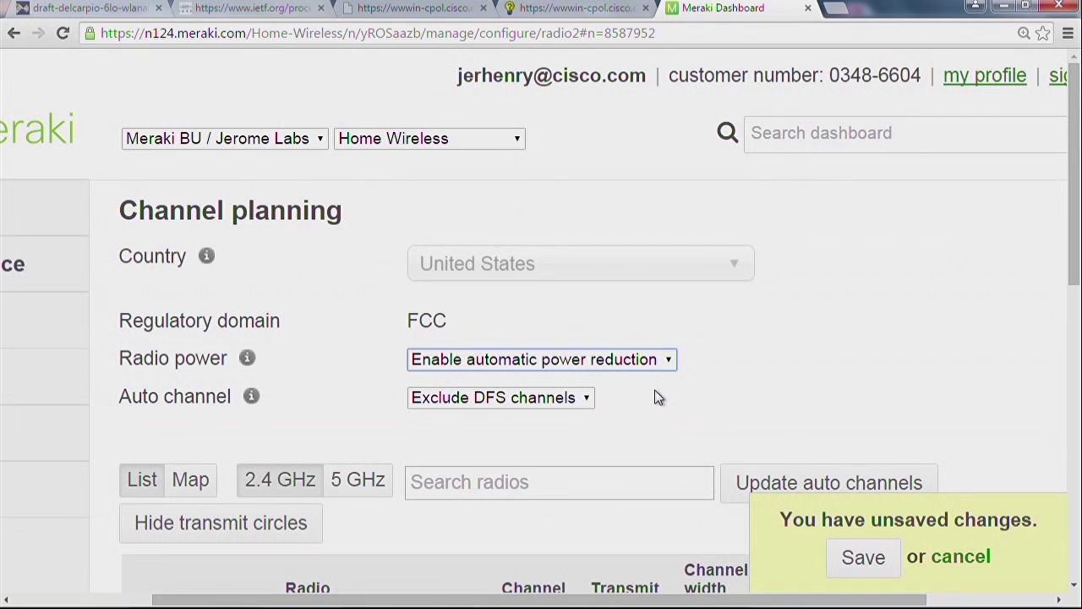
left_click(848, 554)
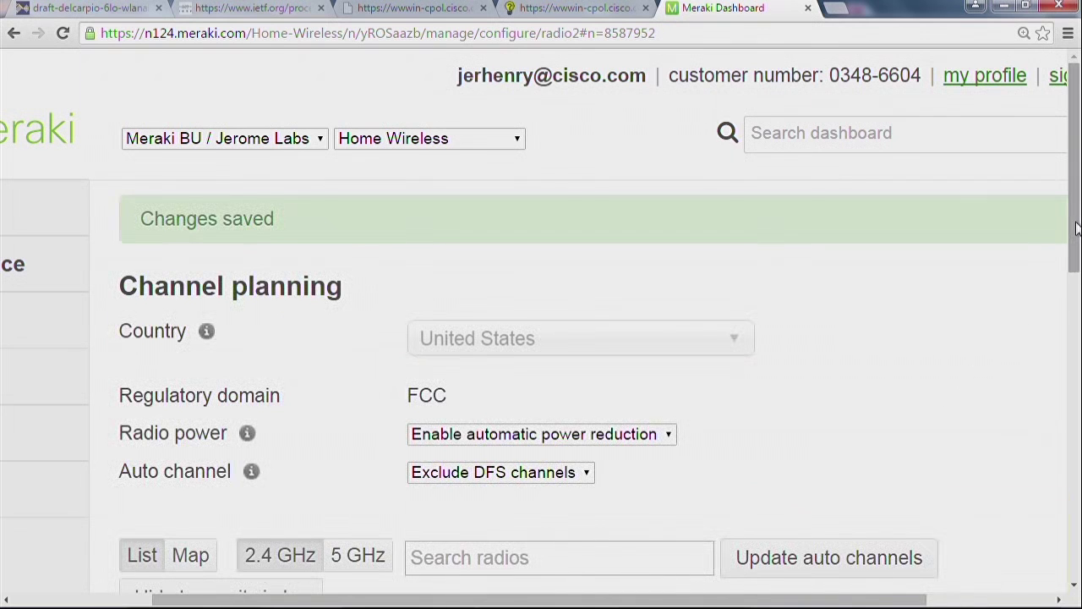
Check the DFS channel options, then show MR26_under_stairs' details with fixed channel 11
left_click_drag(1079, 228, 1077, 276)
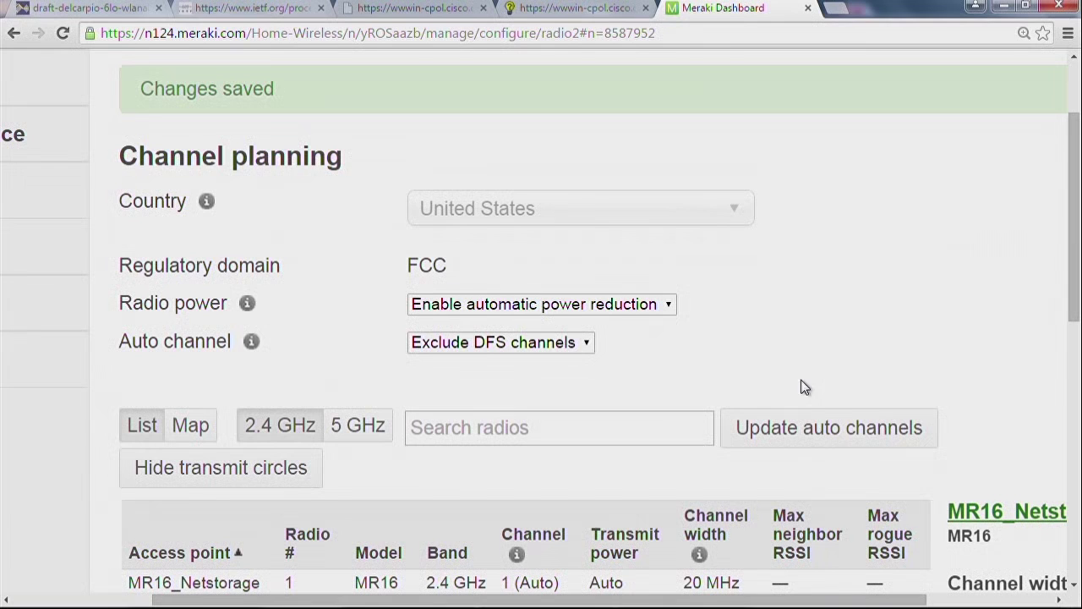
left_click(590, 352)
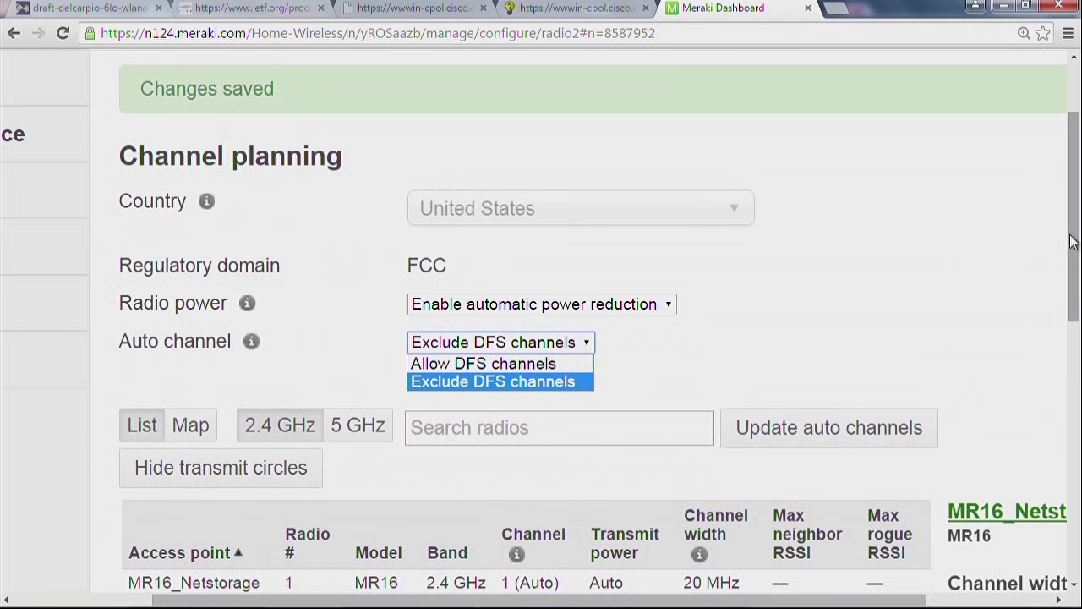
left_click_drag(1072, 242, 1072, 316)
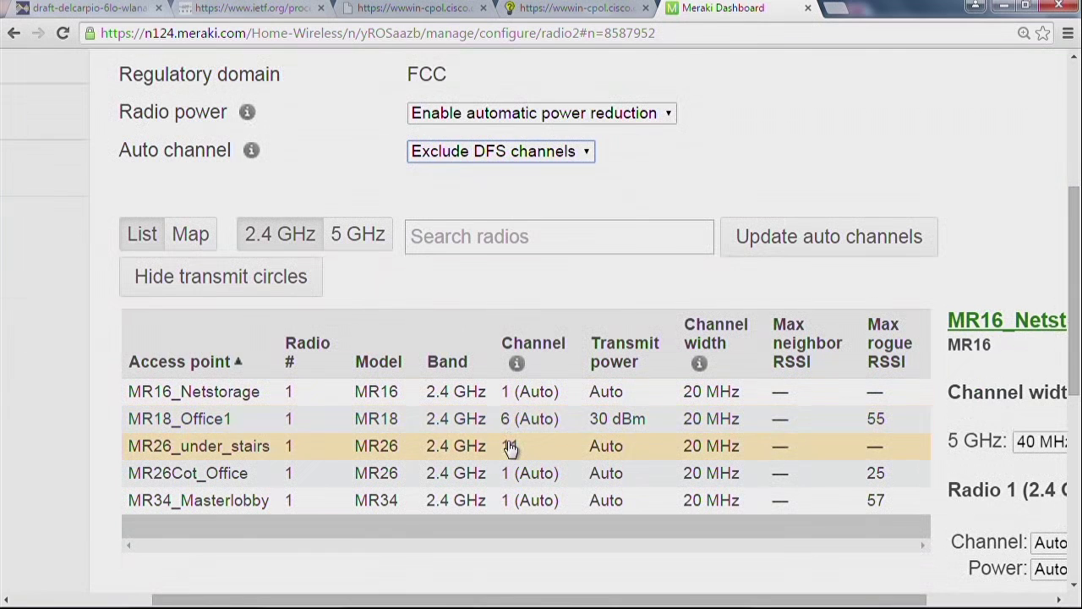
left_click(510, 447)
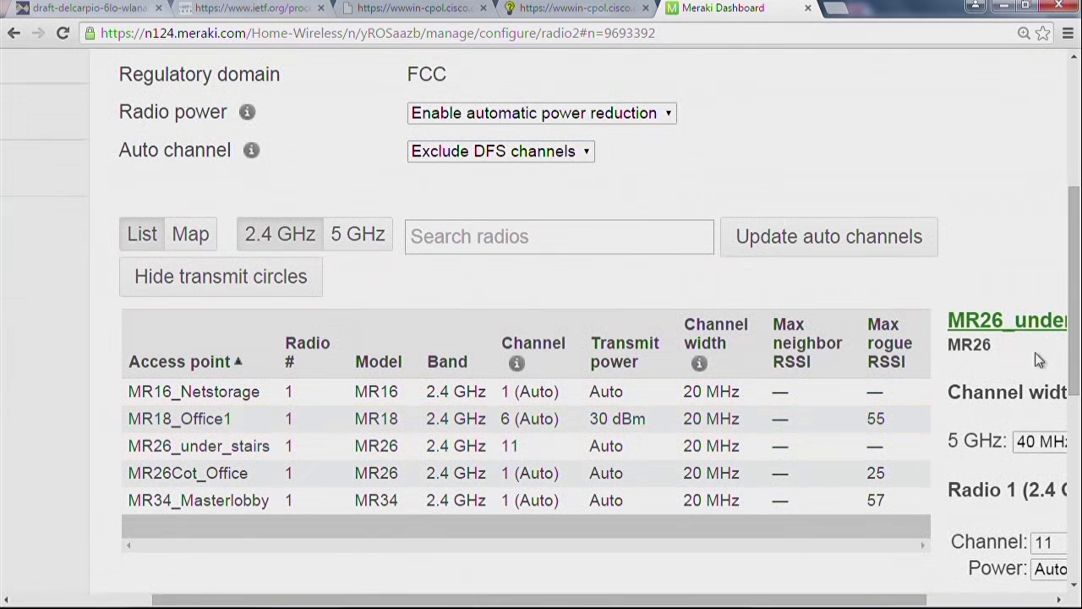
Show the Home Wireless radios on the satellite map, zoomed out to the channel 11, 6, 1 markers
left_click(191, 237)
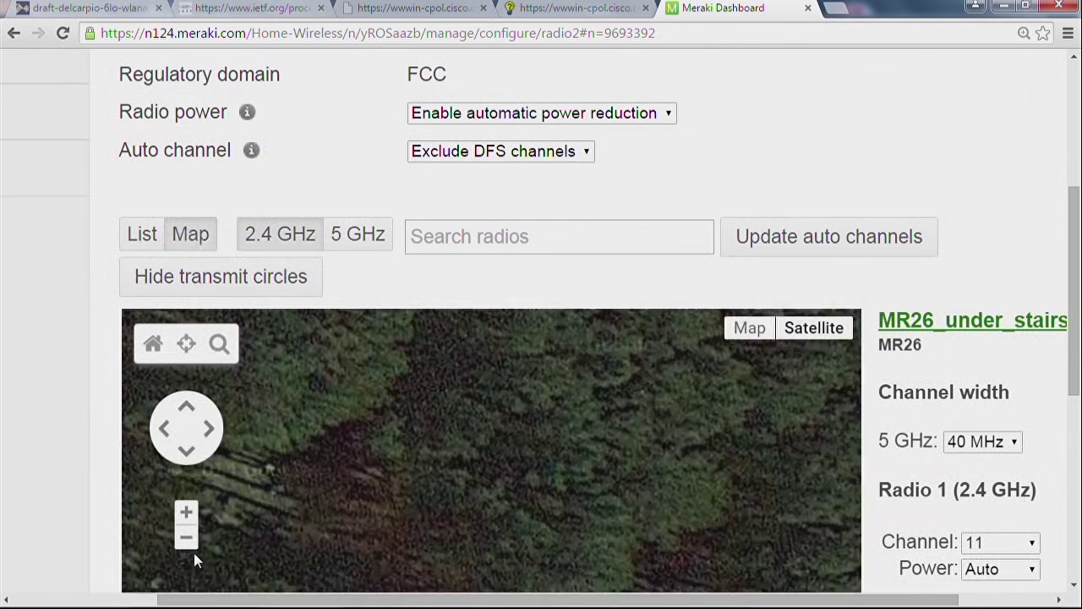
left_click(188, 546)
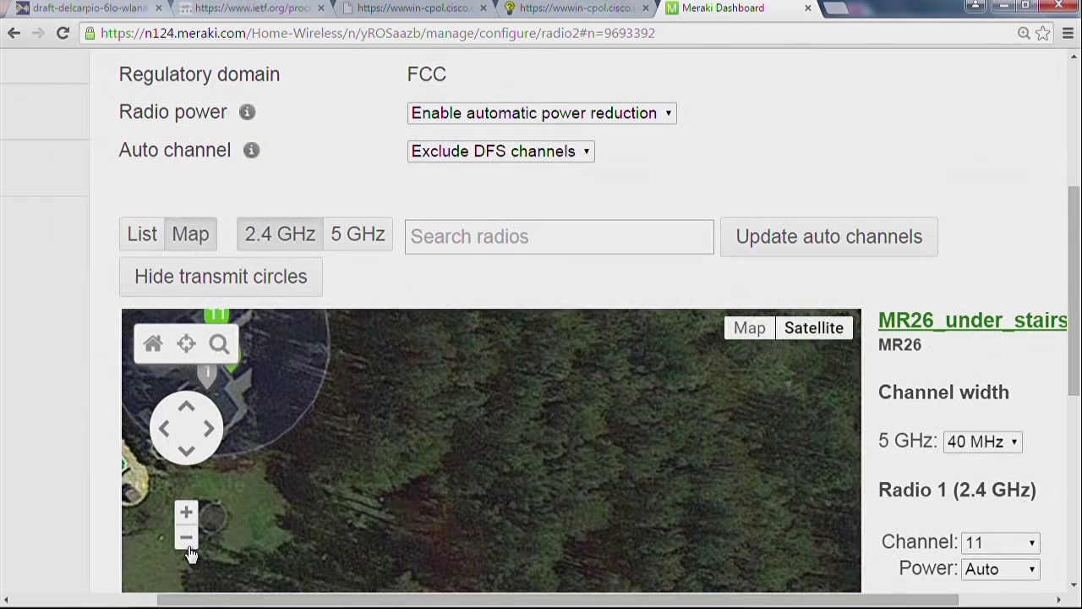
left_click(188, 548)
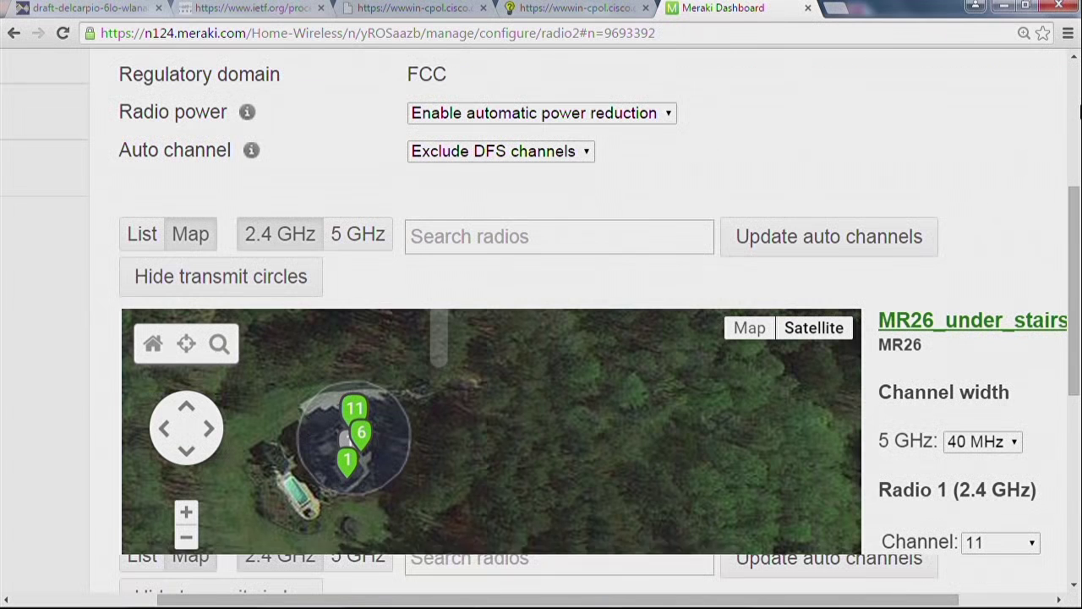
scroll(1080, 112, "up", 4)
Switch to RTP8 Meraki Alpha and show its 2.4 GHz radios on a street map
left_click(504, 140)
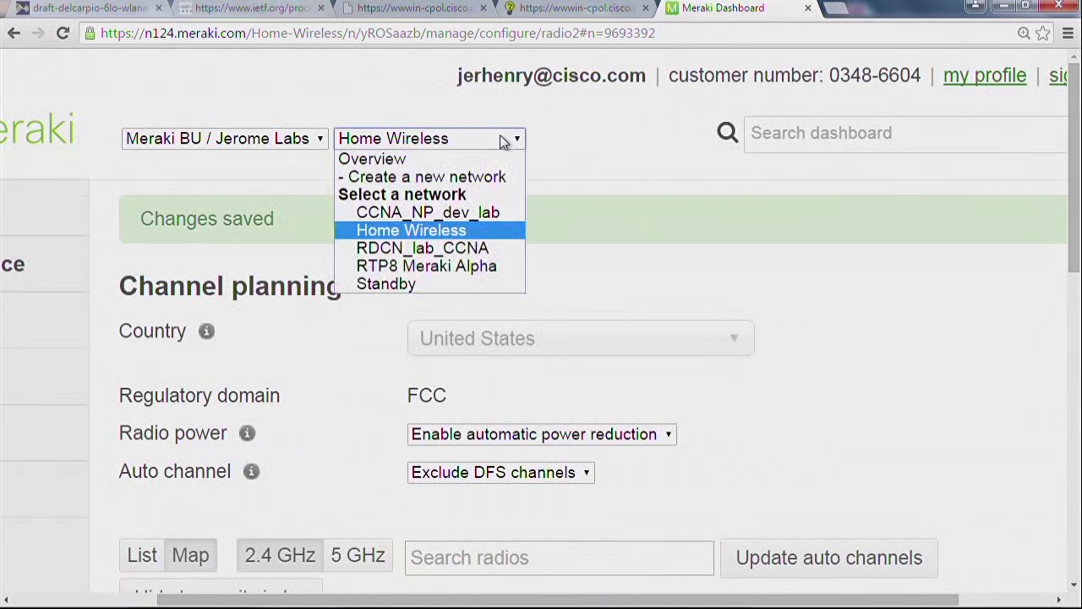
left_click(460, 265)
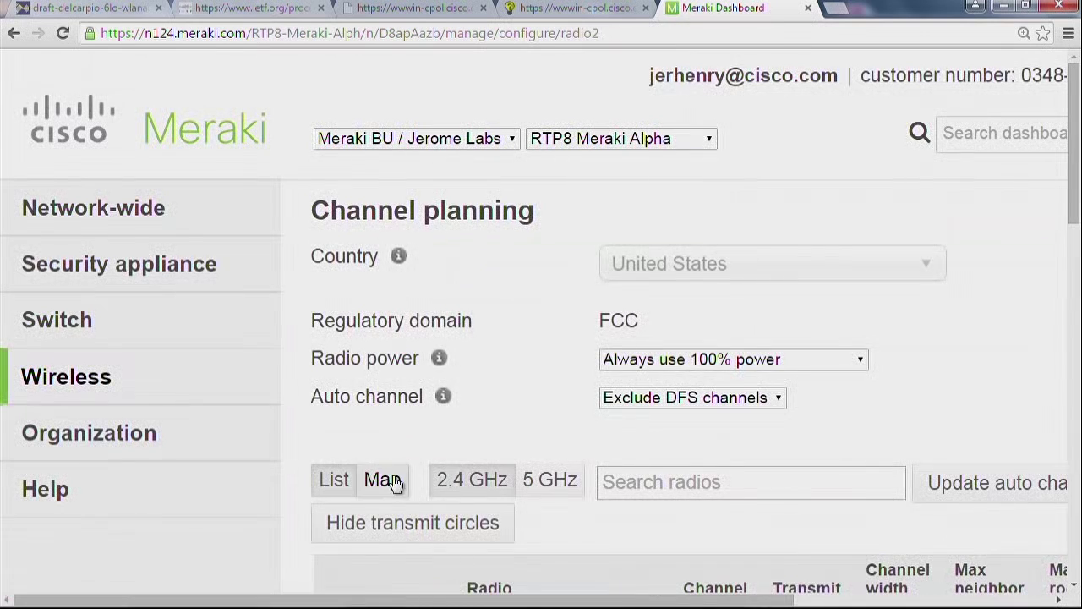
left_click(385, 479)
scroll(853, 307, "down", 5)
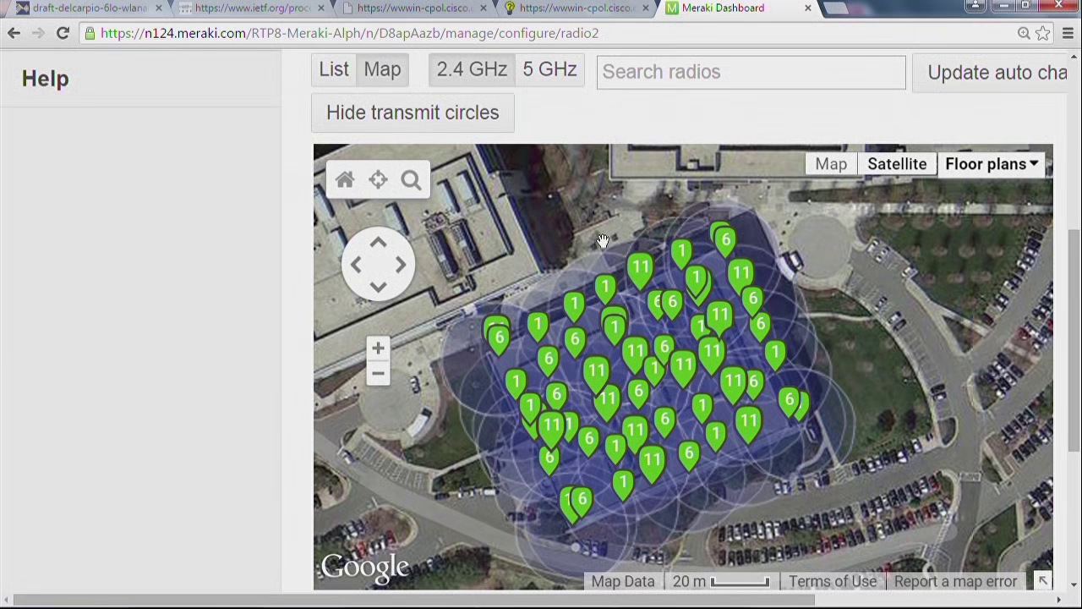
left_click(378, 375)
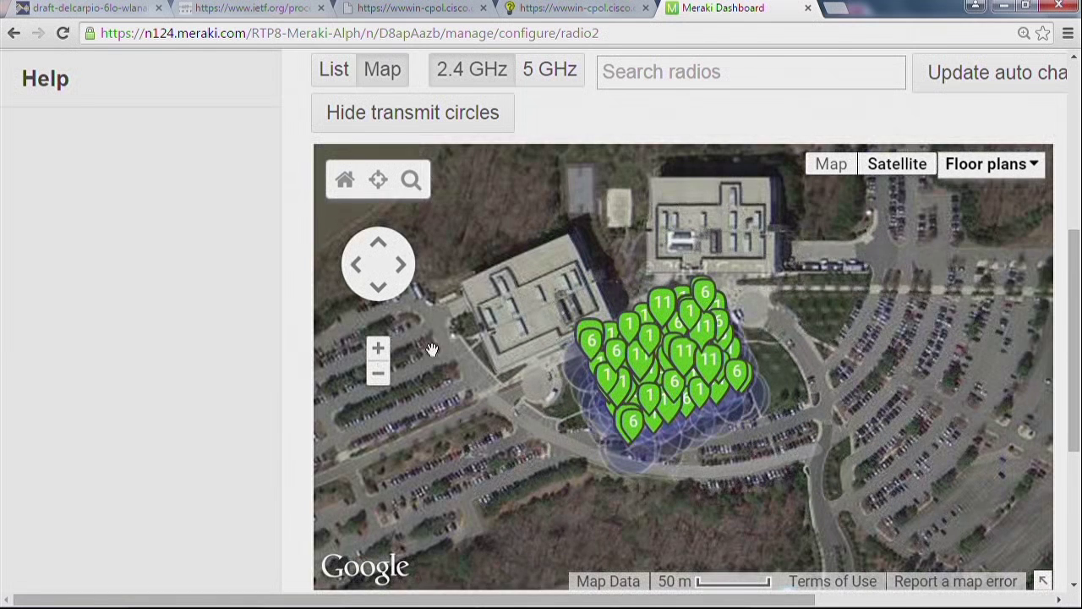
left_click(378, 348)
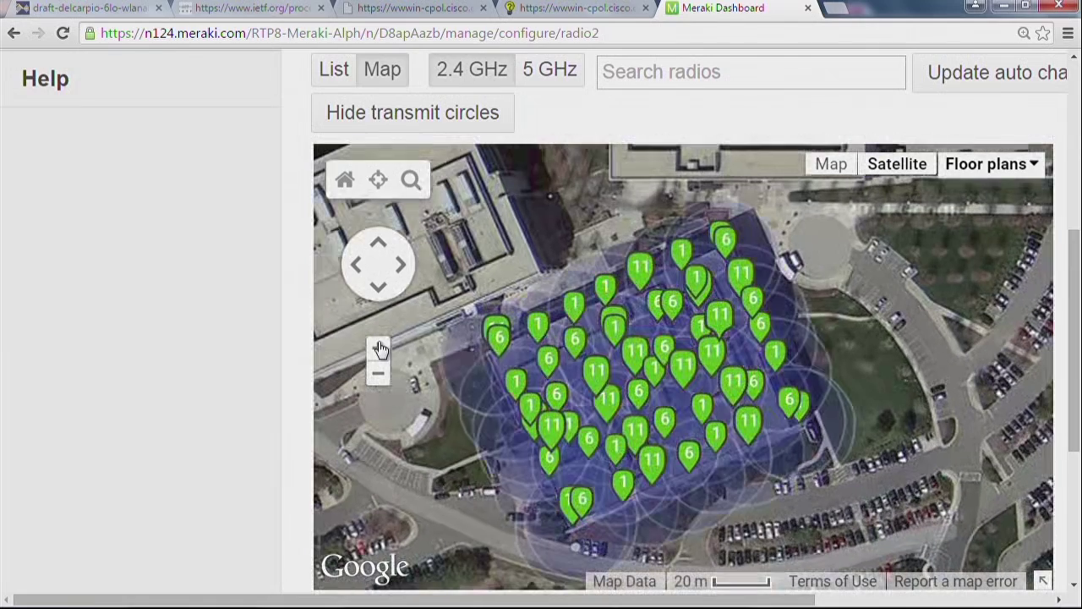
left_click(837, 165)
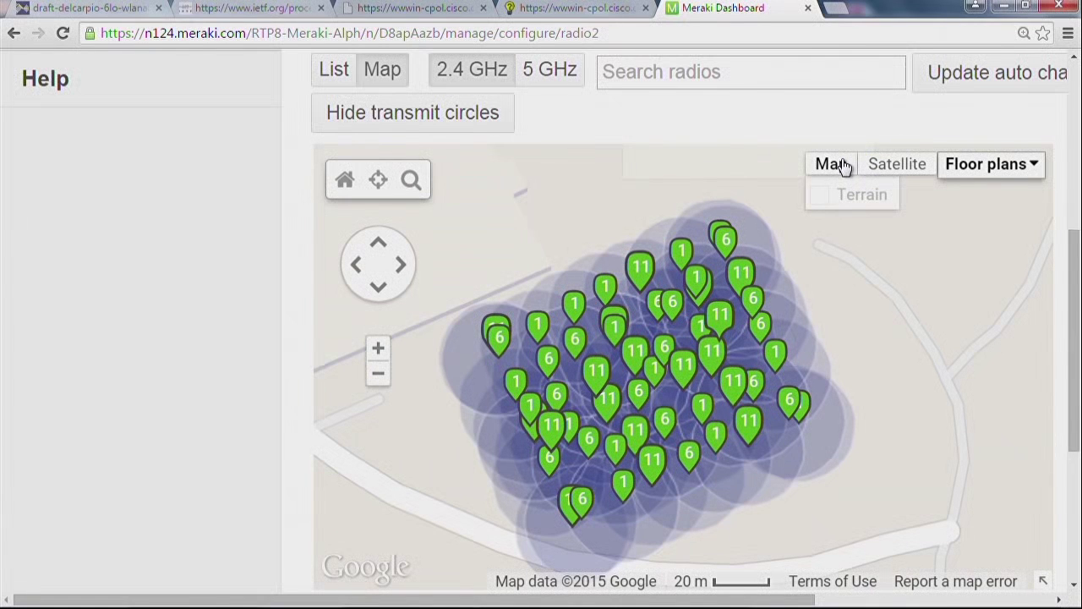
Show 5 GHz channels on the RTP8-4th floor plan and detail the channel 44 MR34 radio
left_click(1038, 175)
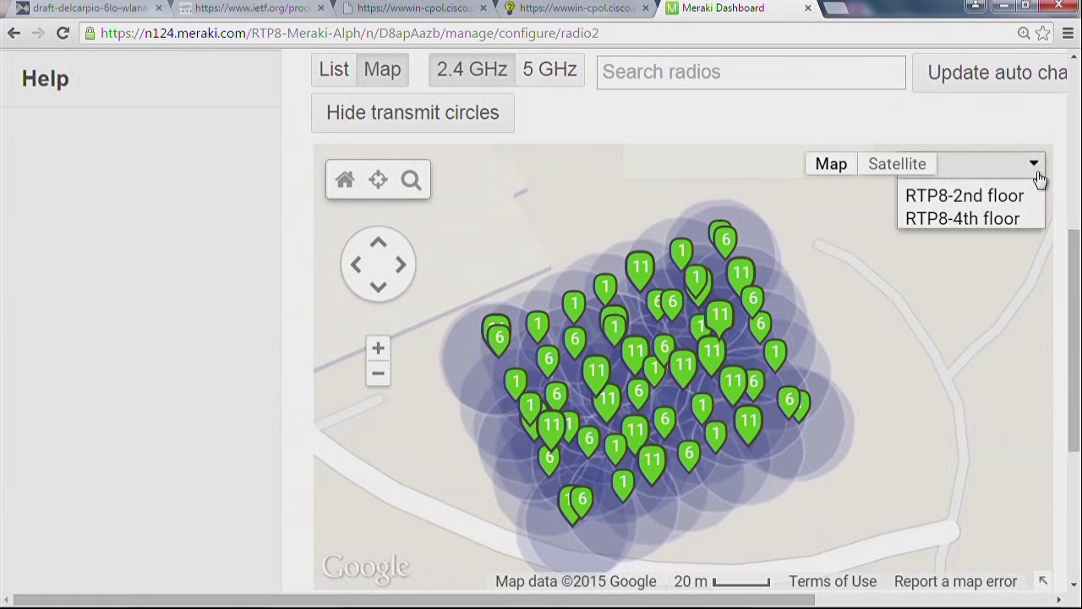
left_click(1000, 220)
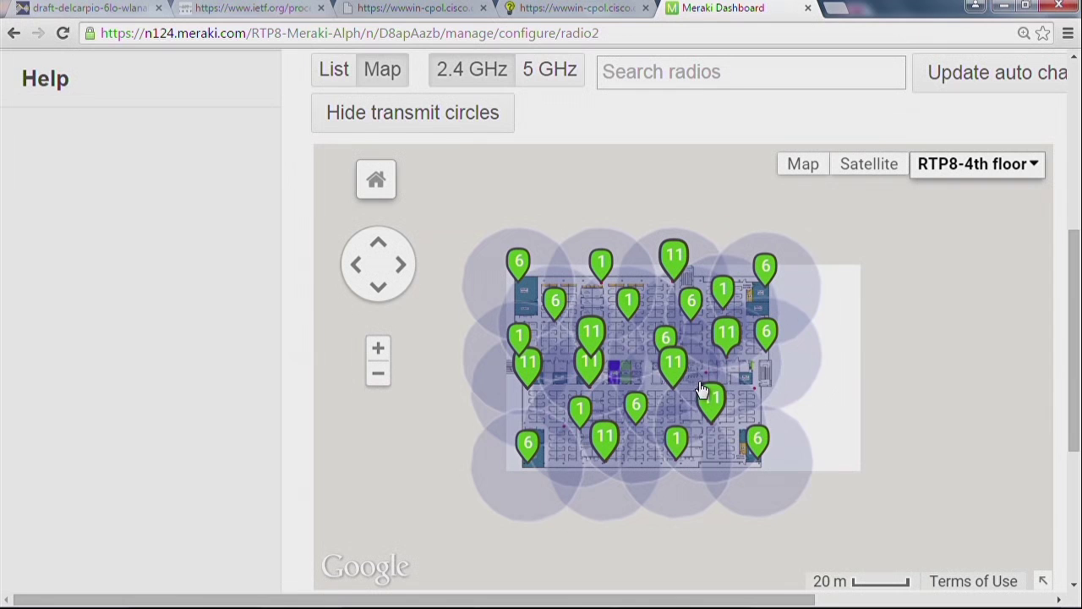
left_click(558, 74)
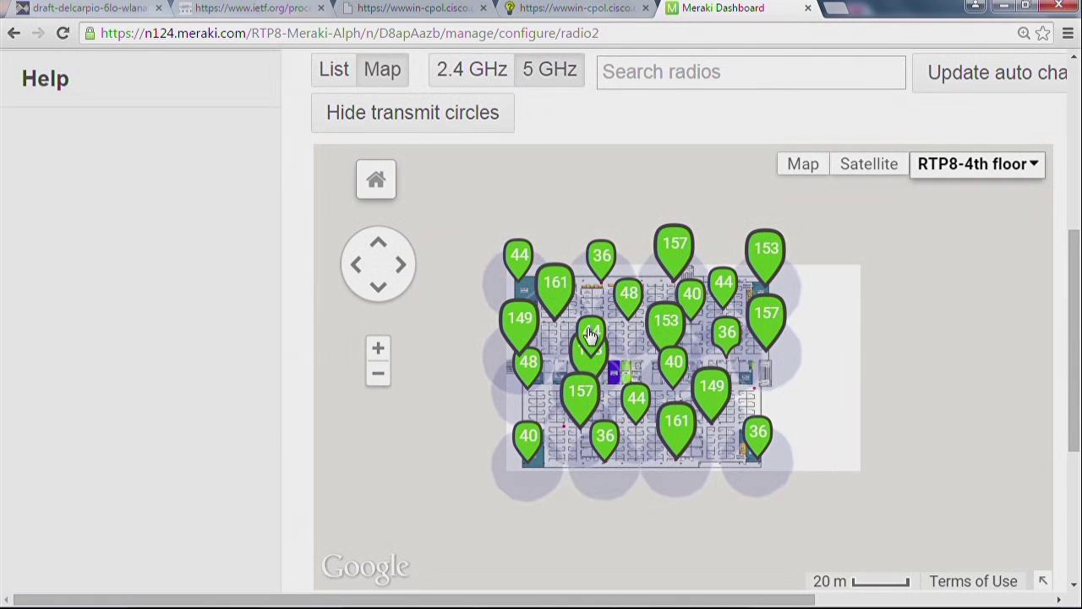
left_click(590, 334)
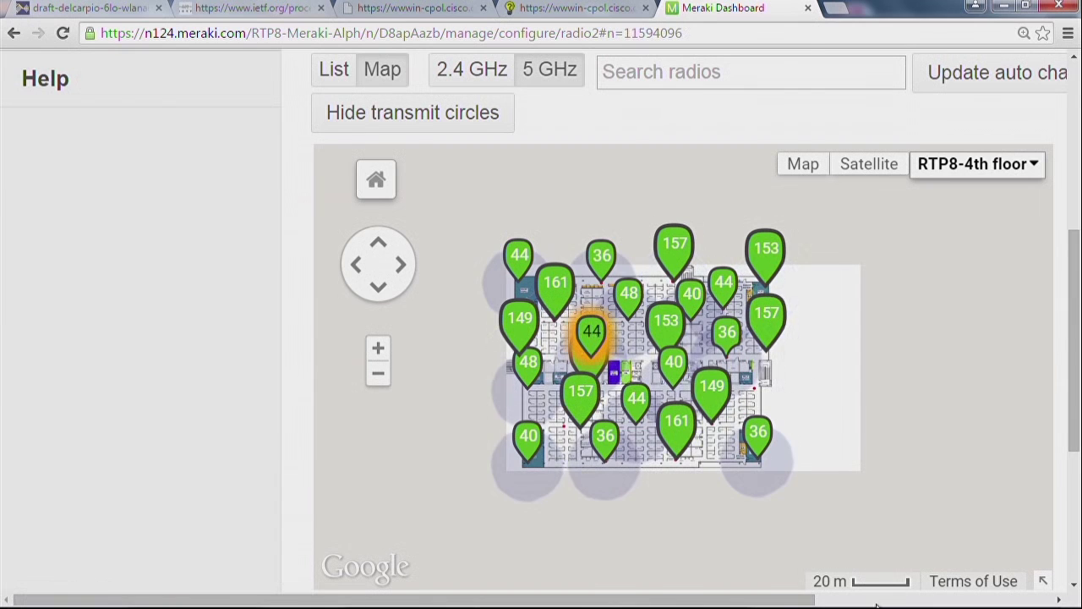